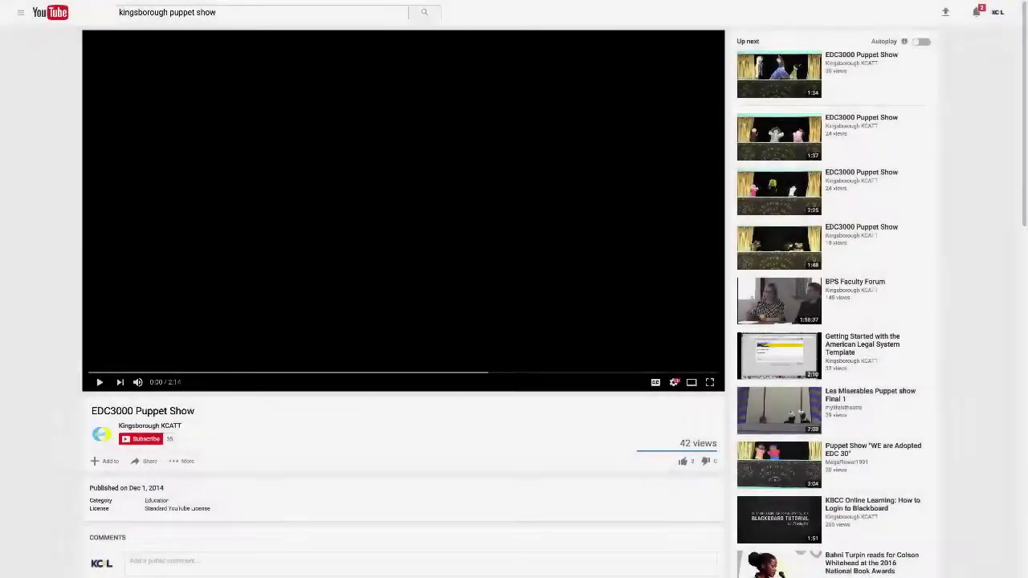
Copy the 560×315 iframe embed code of the EDC3000 Puppet Show YouTube video
{"action": "scroll", "coordinate": [514, 321], "scroll_direction": "down", "scroll_amount": 3}
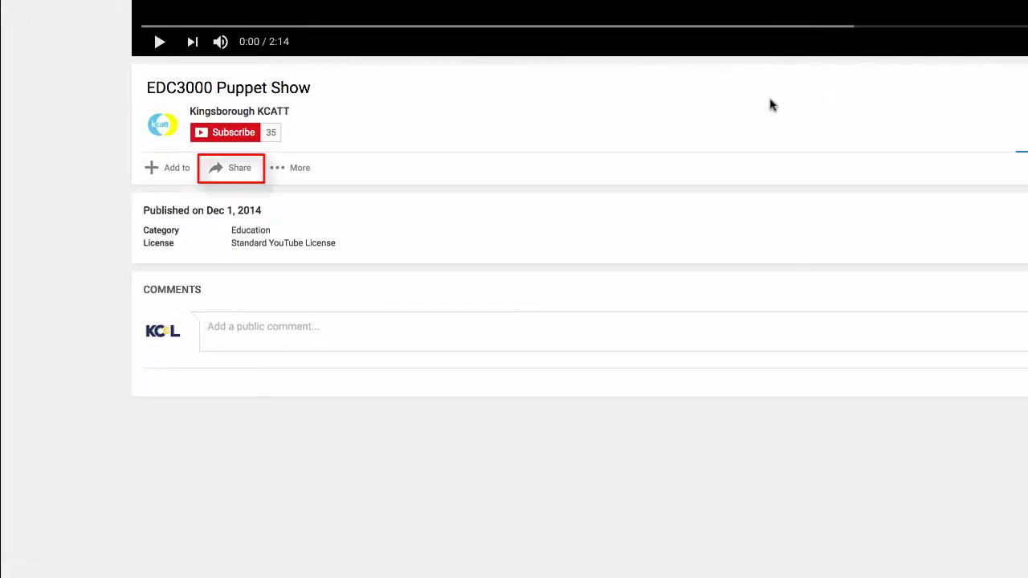
{"action": "left_click", "coordinate": [245, 169]}
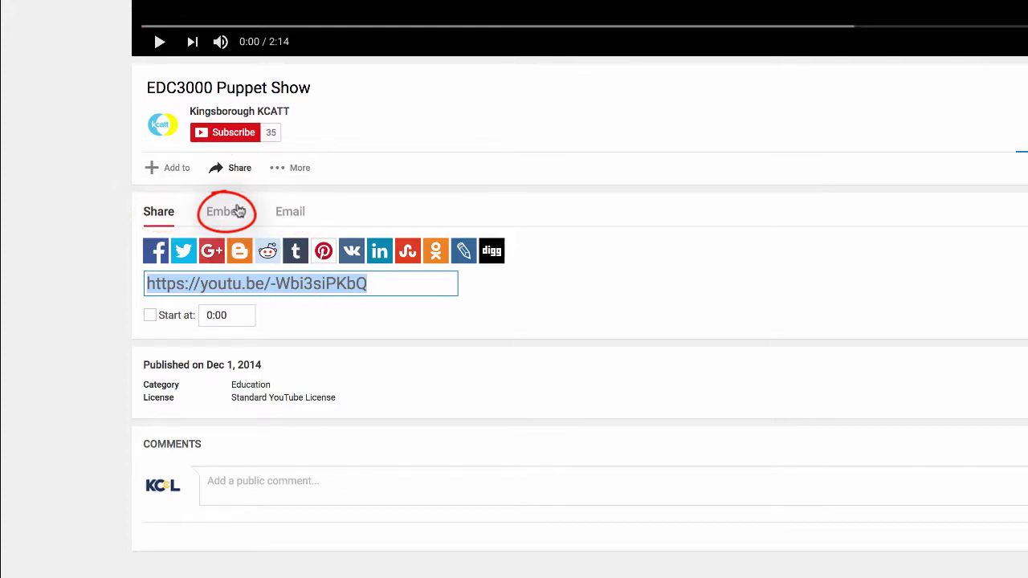
{"action": "left_click", "coordinate": [228, 214]}
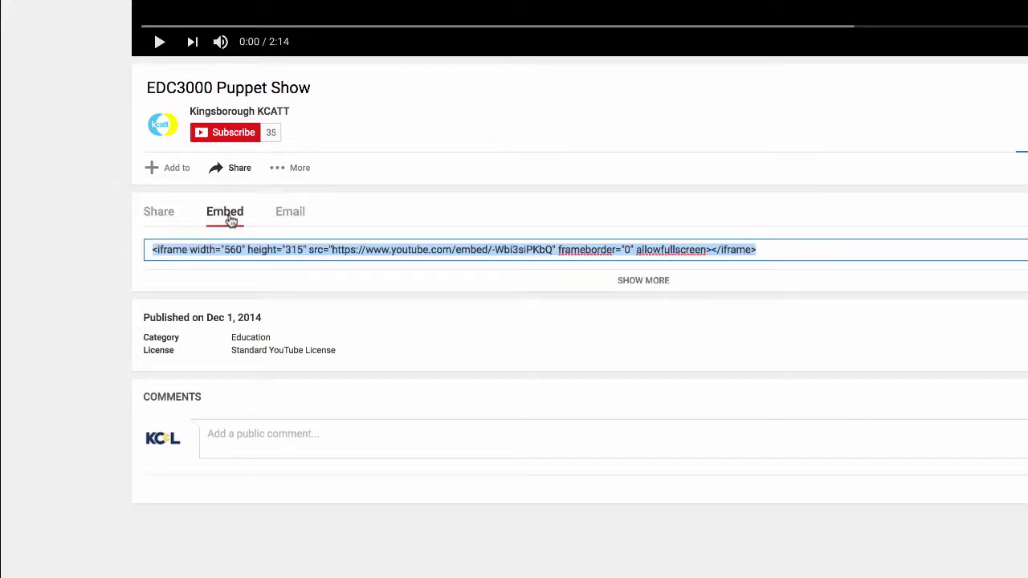
{"action": "right_click", "coordinate": [239, 251]}
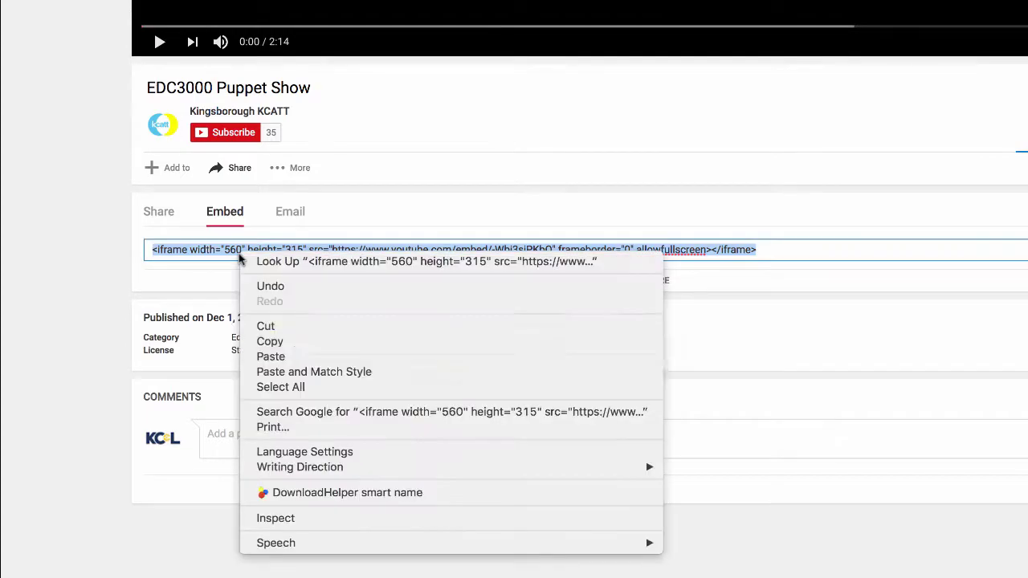
{"action": "left_click", "coordinate": [271, 343]}
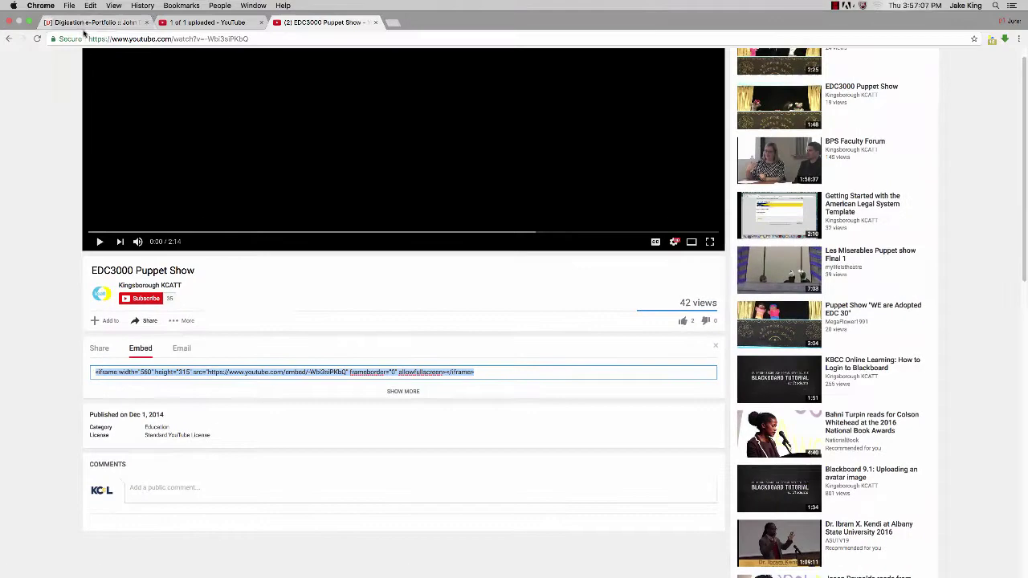
Back in the ePortfolio, add and save a new page named 'Puppet Show'
{"action": "left_click", "coordinate": [89, 23]}
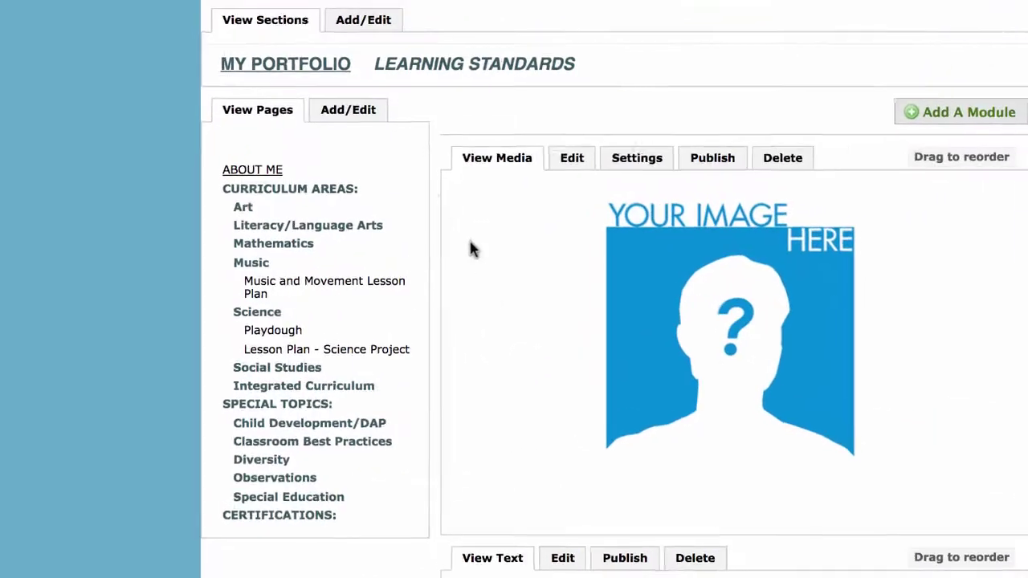
{"action": "left_click", "coordinate": [333, 112]}
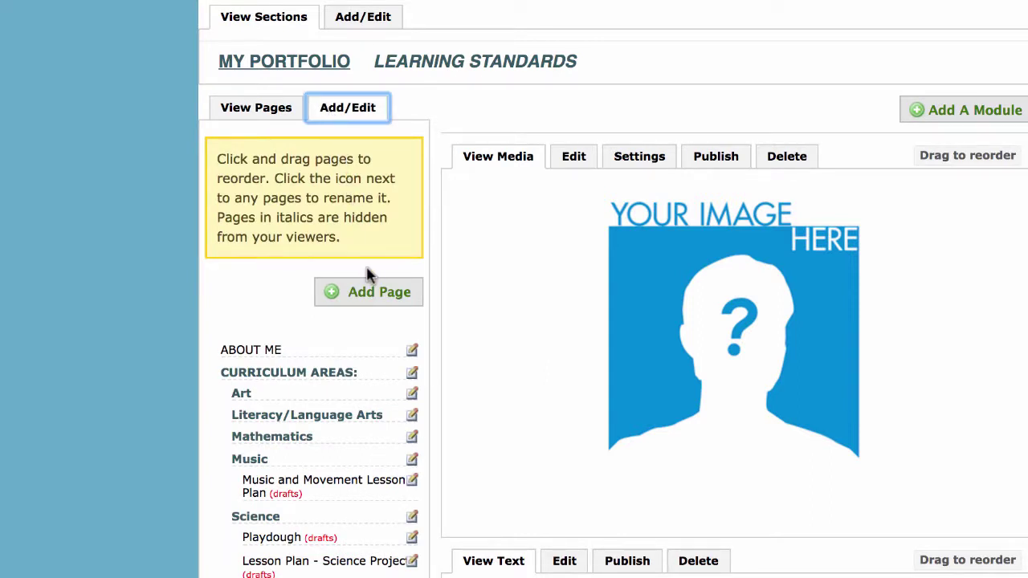
{"action": "left_click", "coordinate": [380, 294]}
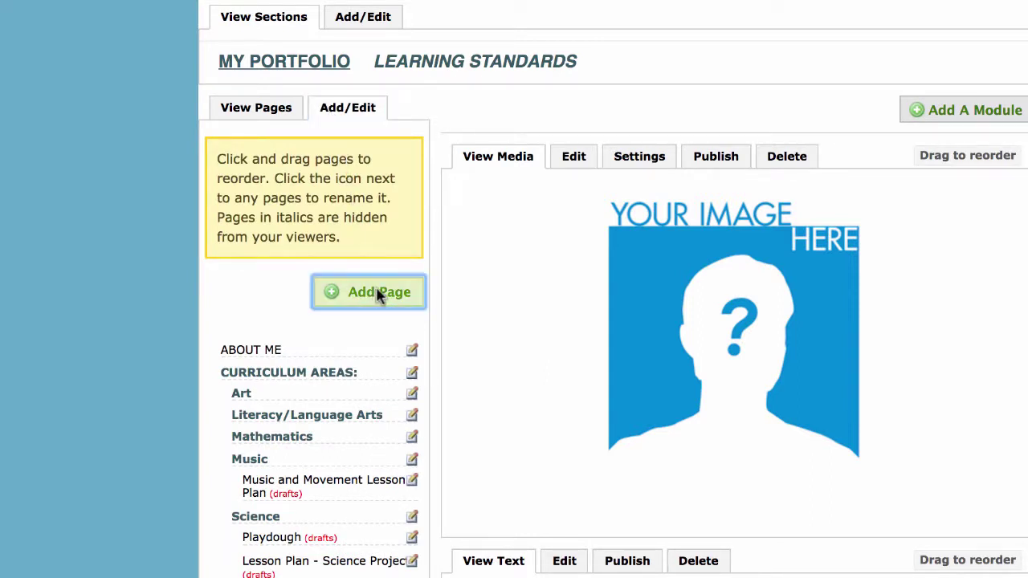
{"action": "type", "text": "Puppet Show"}
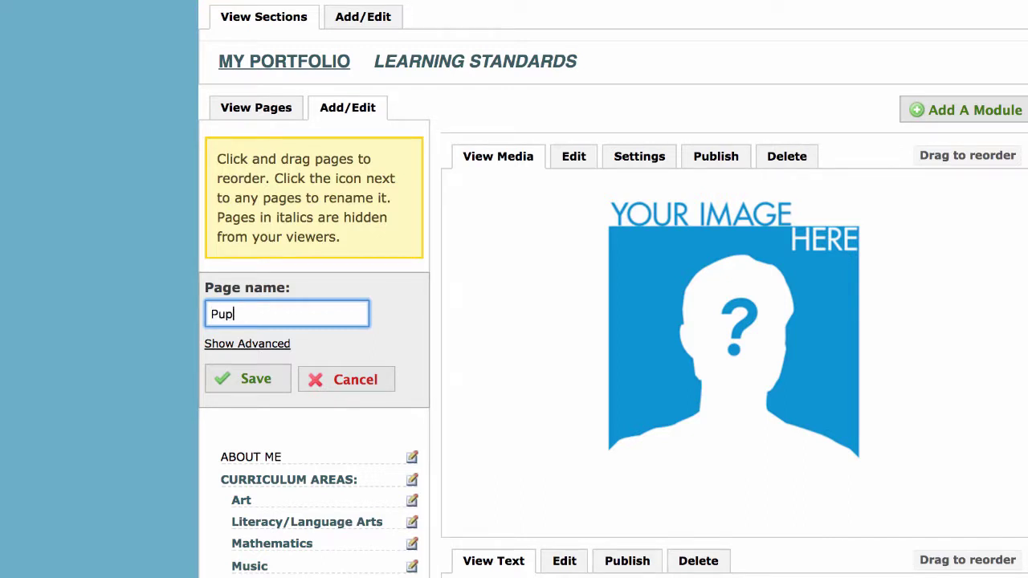
{"action": "left_click", "coordinate": [279, 377]}
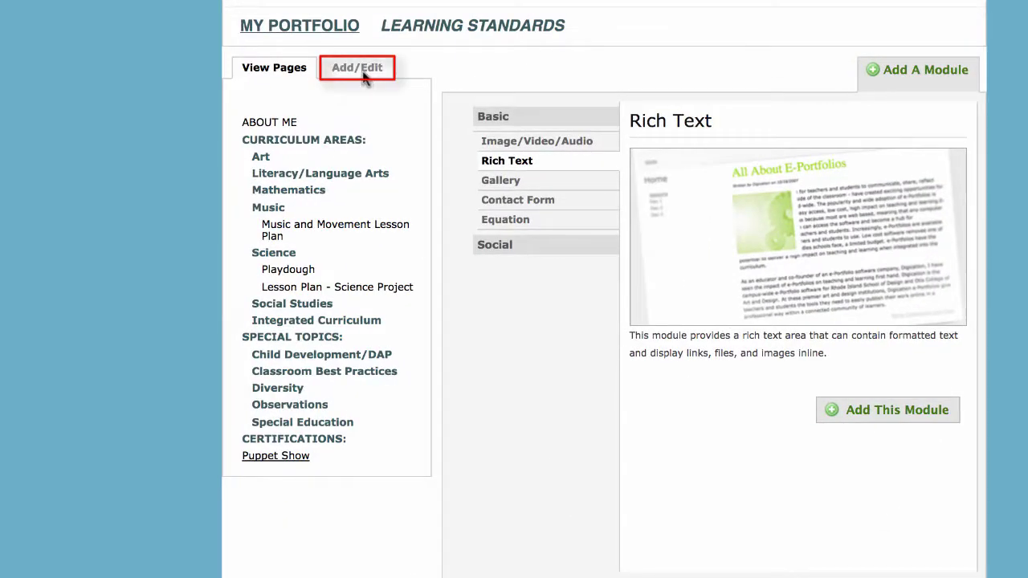
Drag the Puppet Show page up to nest it under Integrated Curriculum
{"action": "left_click", "coordinate": [362, 71]}
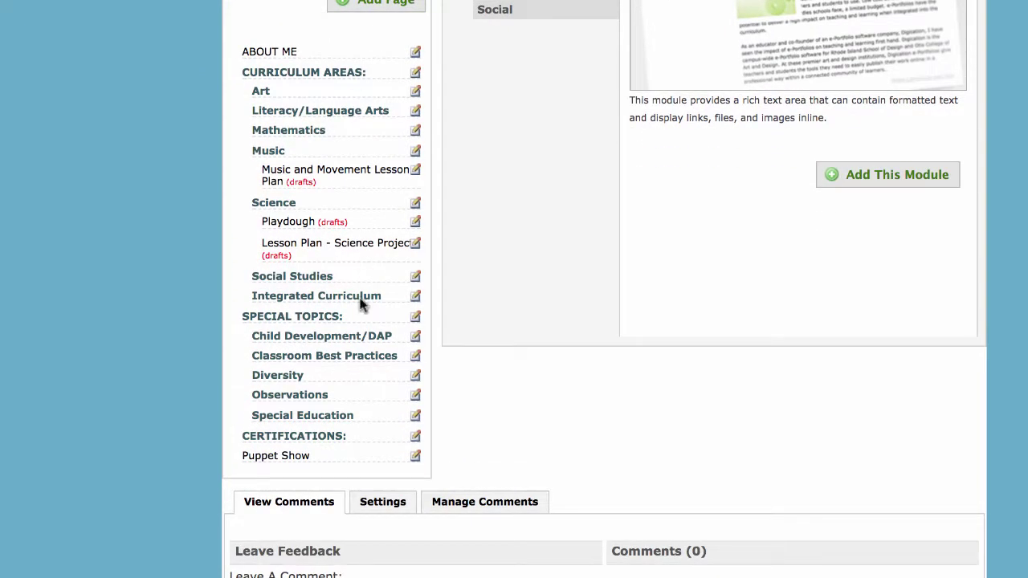
{"action": "mouse_move", "coordinate": [289, 455]}
{"action": "left_mouse_down"}
{"action": "mouse_move", "coordinate": [268, 393]}
{"action": "mouse_move", "coordinate": [268, 322]}
{"action": "mouse_move", "coordinate": [295, 320]}
{"action": "left_mouse_up"}
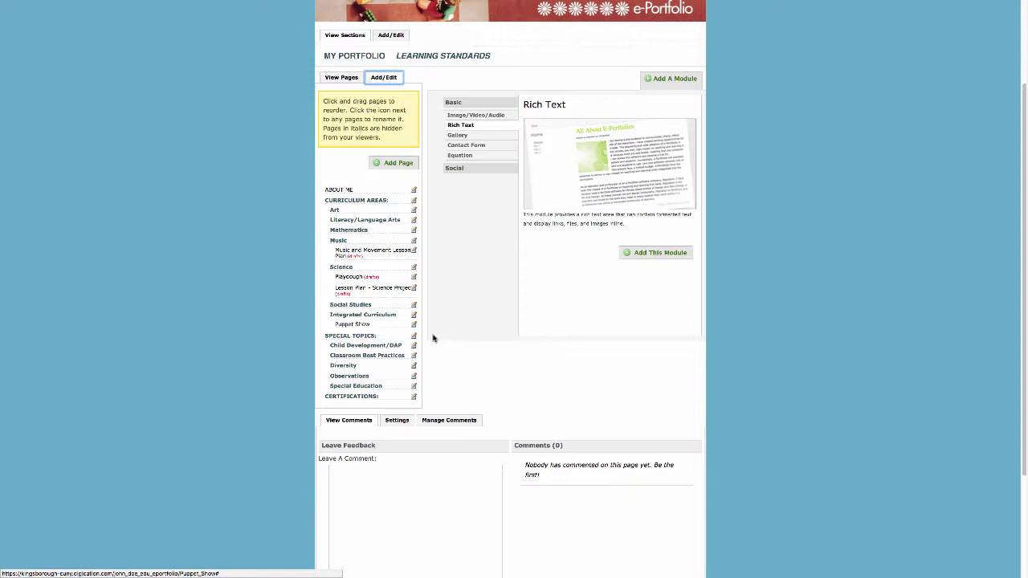
Add an Image/Video/Audio module to the Puppet Show page
{"action": "left_click", "coordinate": [510, 118]}
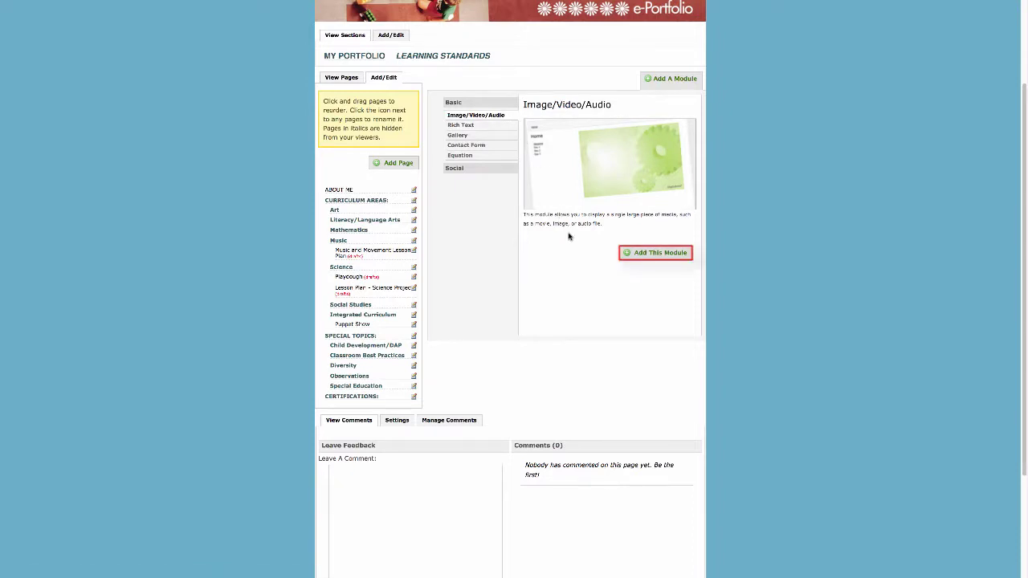
{"action": "left_click", "coordinate": [656, 253]}
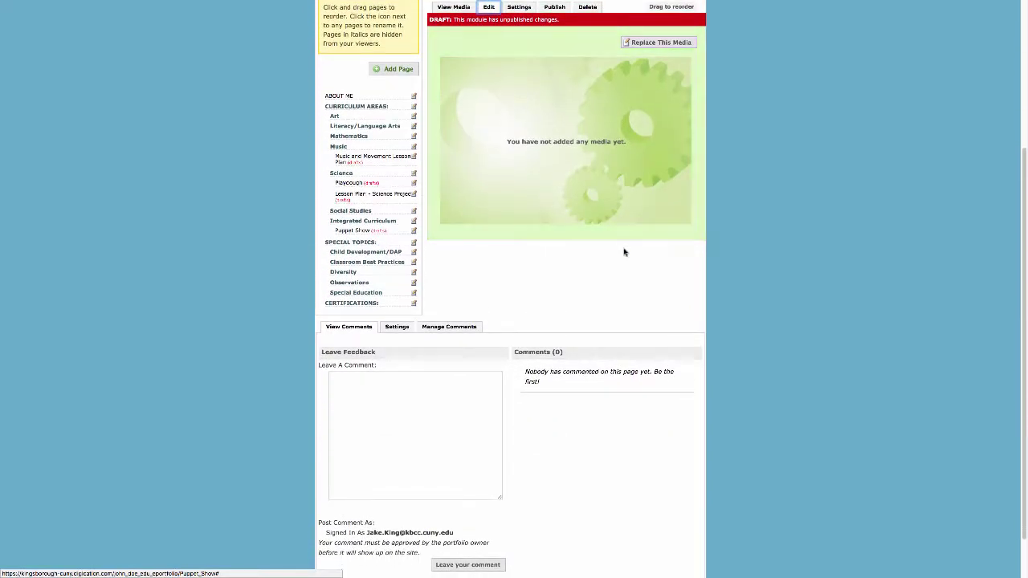
{"action": "scroll", "coordinate": [624, 252], "scroll_direction": "up", "scroll_amount": 3}
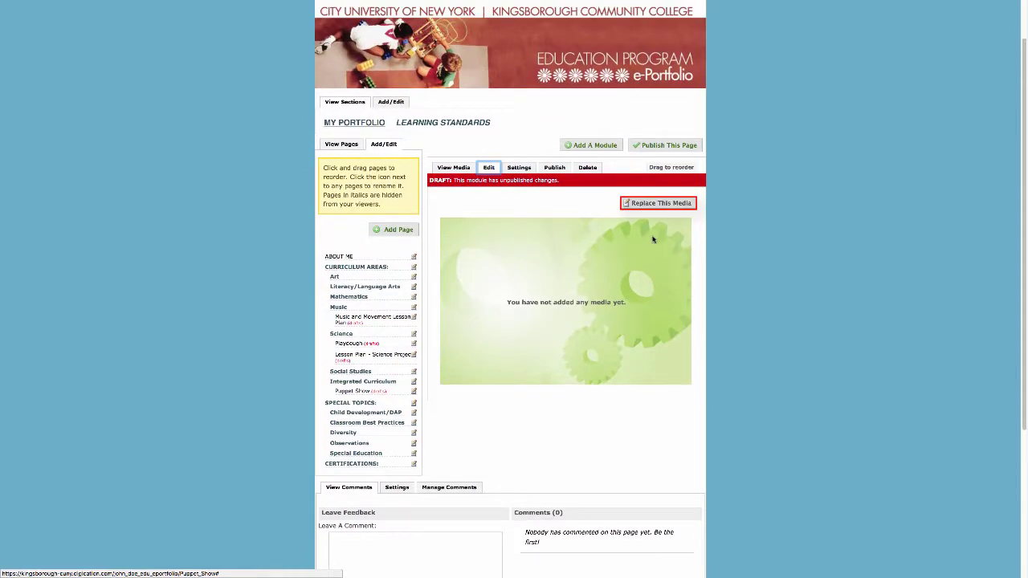
Paste the copied embed code into the media module from the web, with YouTube as the embed source
{"action": "left_click", "coordinate": [656, 204]}
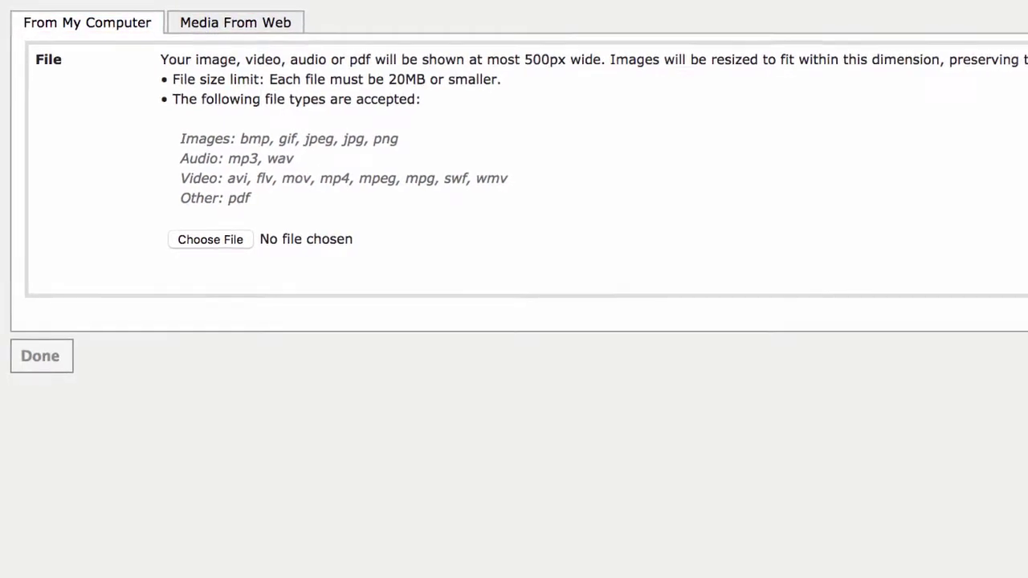
{"action": "left_click", "coordinate": [221, 28]}
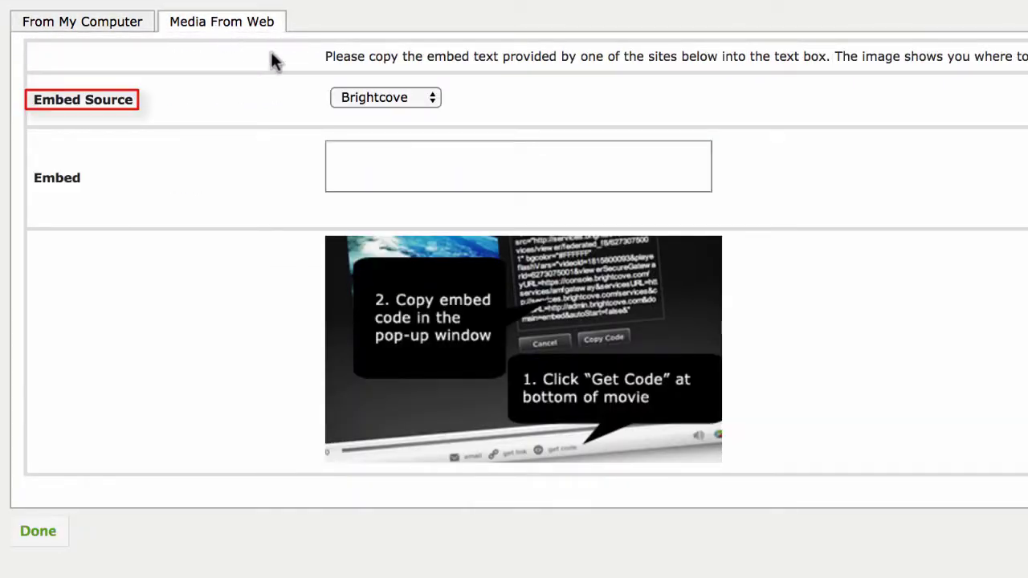
{"action": "left_click", "coordinate": [434, 99]}
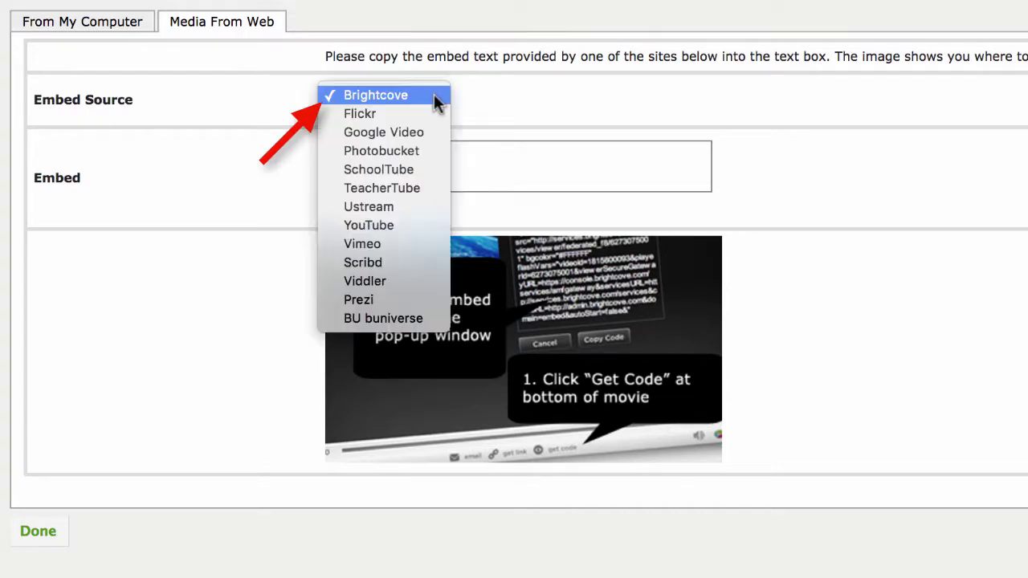
{"action": "left_click", "coordinate": [418, 219]}
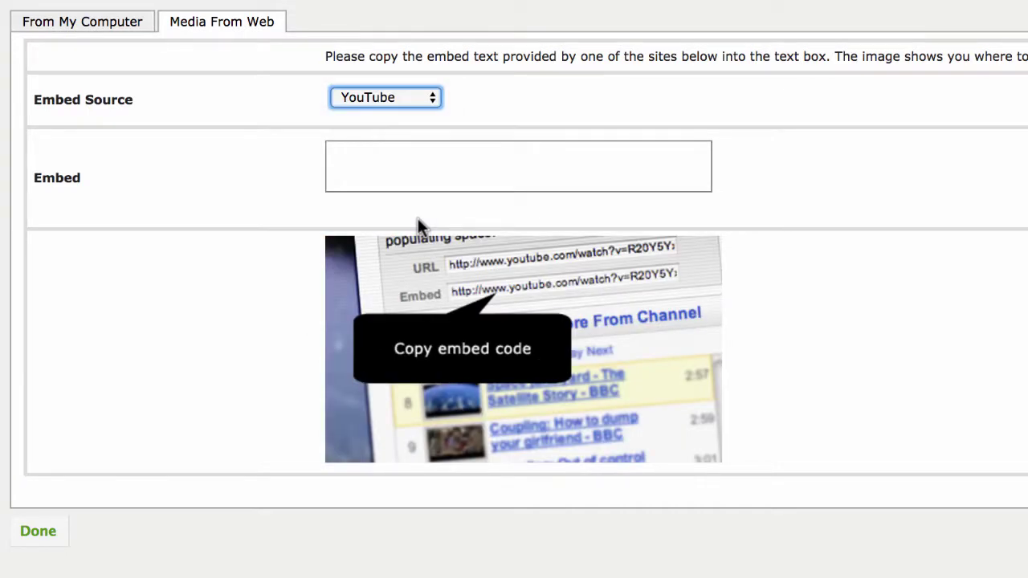
{"action": "left_click", "coordinate": [416, 168]}
{"action": "right_click", "coordinate": [416, 175]}
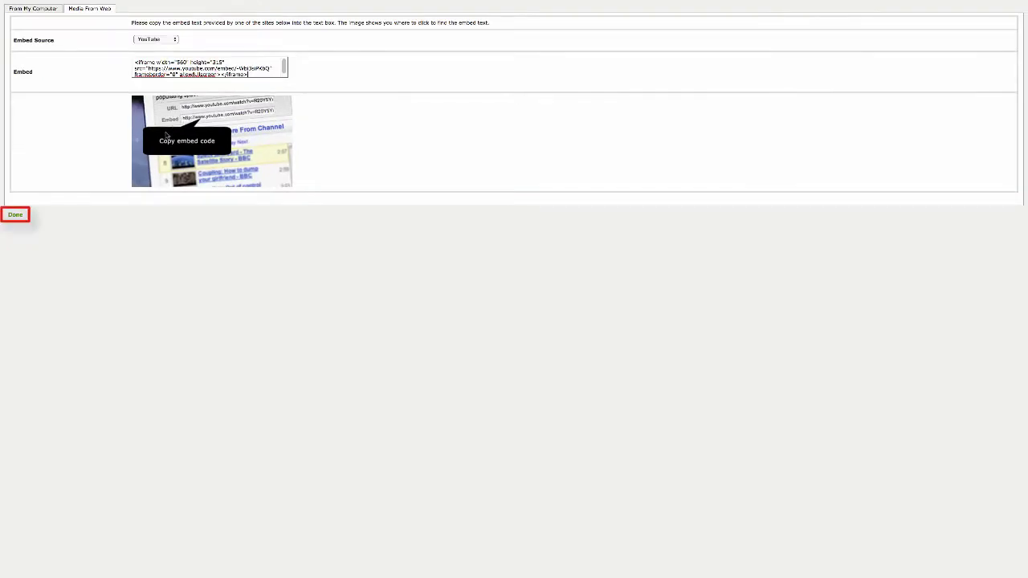
{"action": "left_click", "coordinate": [15, 214]}
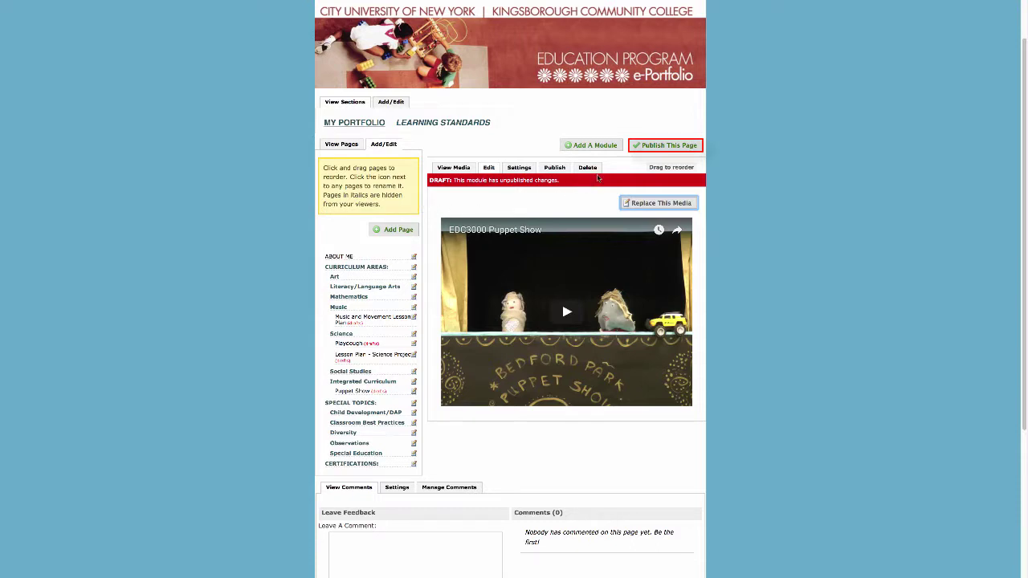
Publish all pending changes on the Puppet Show page
{"action": "left_click", "coordinate": [645, 151]}
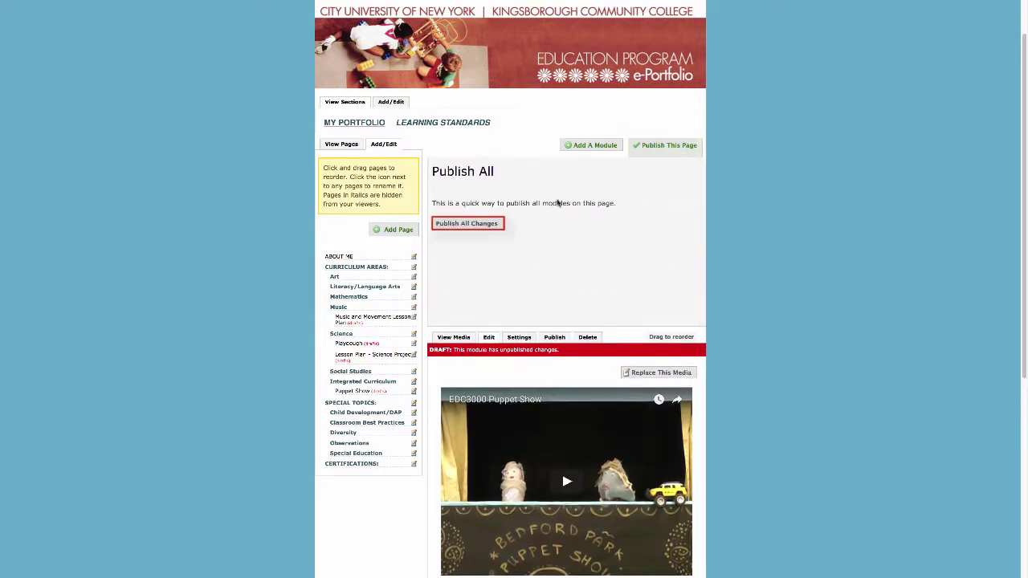
{"action": "left_click", "coordinate": [500, 227]}
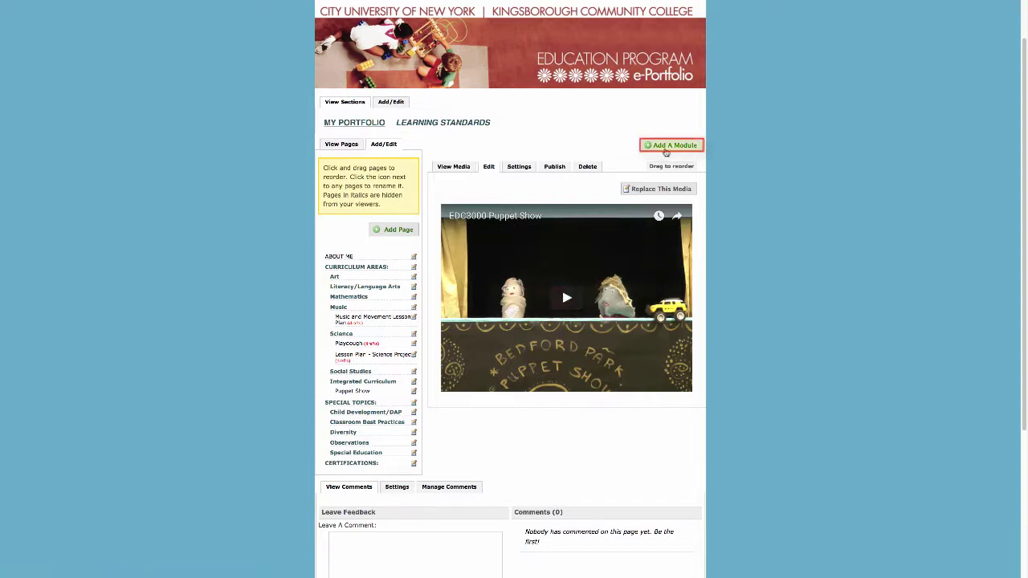
Add a Rich Text module reading 'This is a puppet show video.' and save it
{"action": "left_click", "coordinate": [665, 151]}
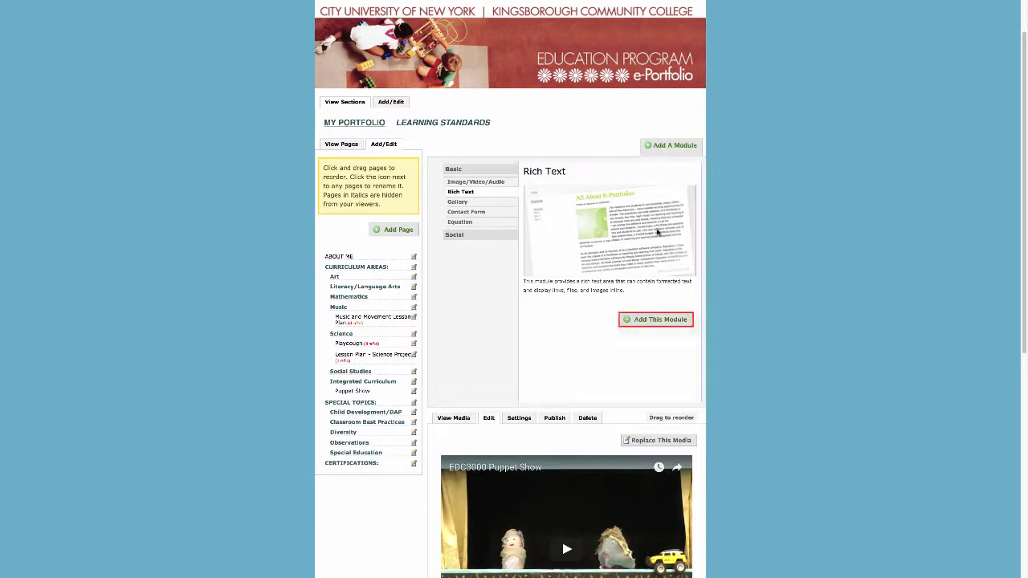
{"action": "left_click", "coordinate": [634, 322]}
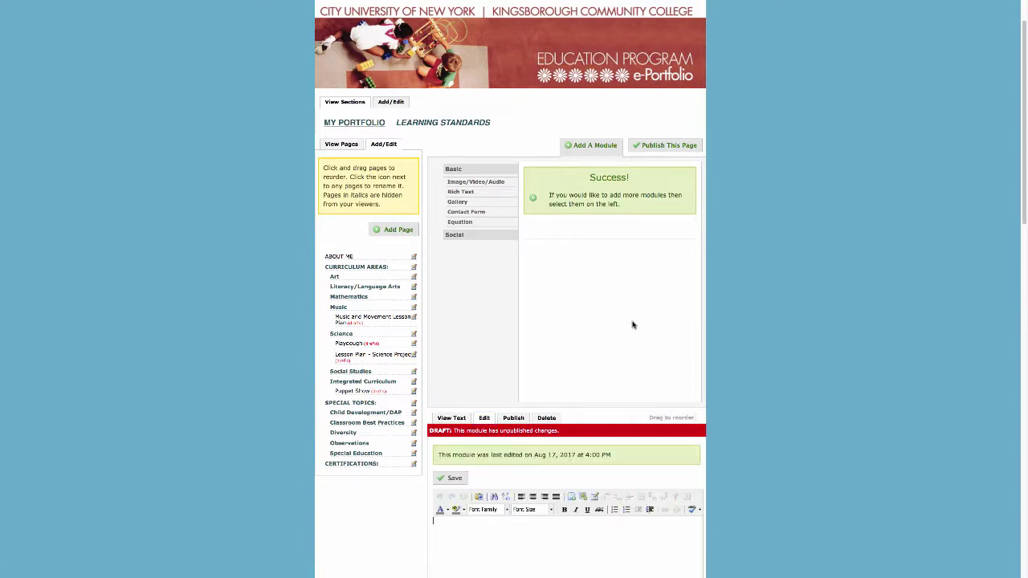
{"action": "scroll", "coordinate": [633, 323], "scroll_direction": "down", "scroll_amount": 5}
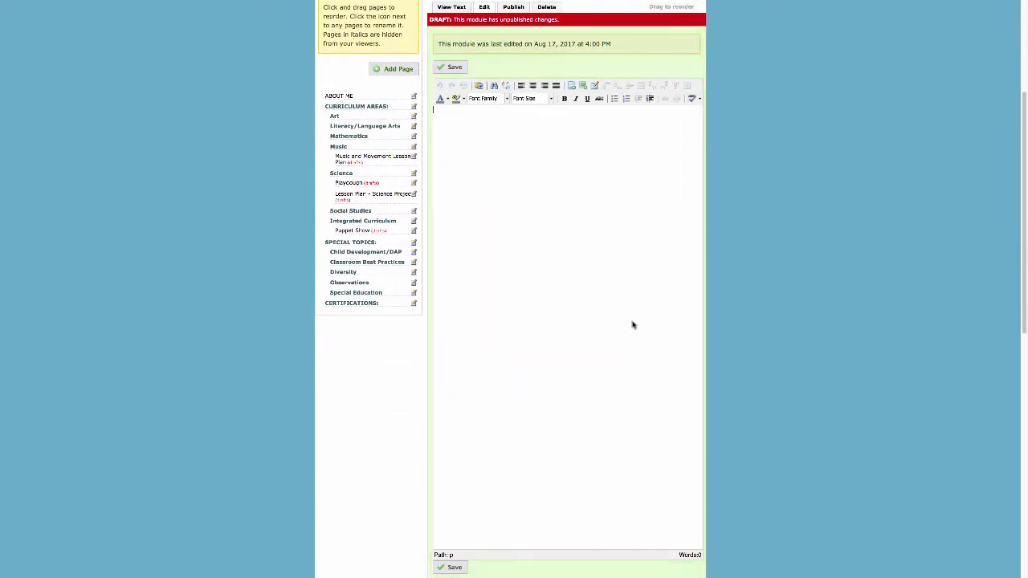
{"action": "type", "text": "This is a puppet show video."}
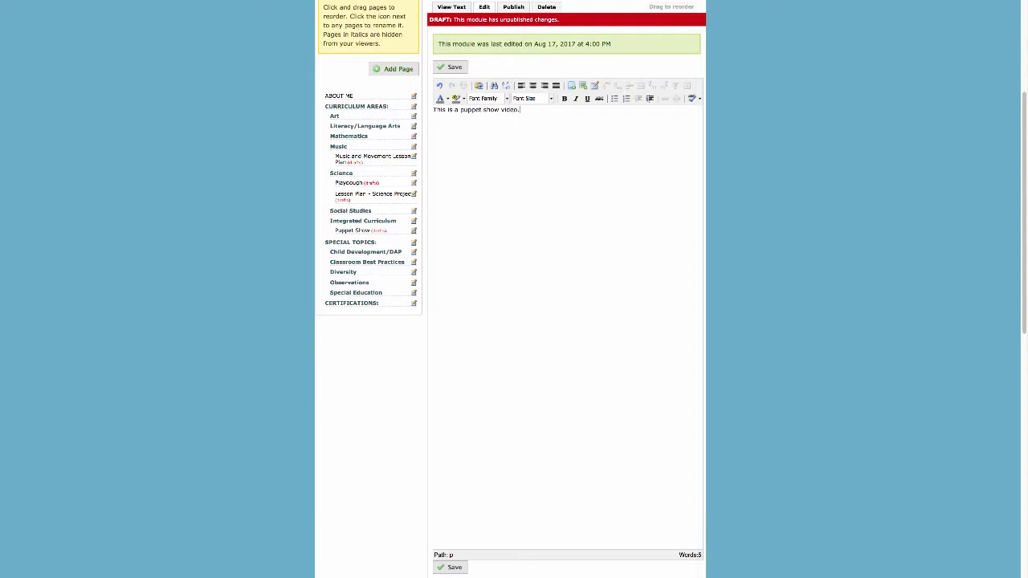
{"action": "scroll", "coordinate": [727, 339], "scroll_direction": "down", "scroll_amount": 5}
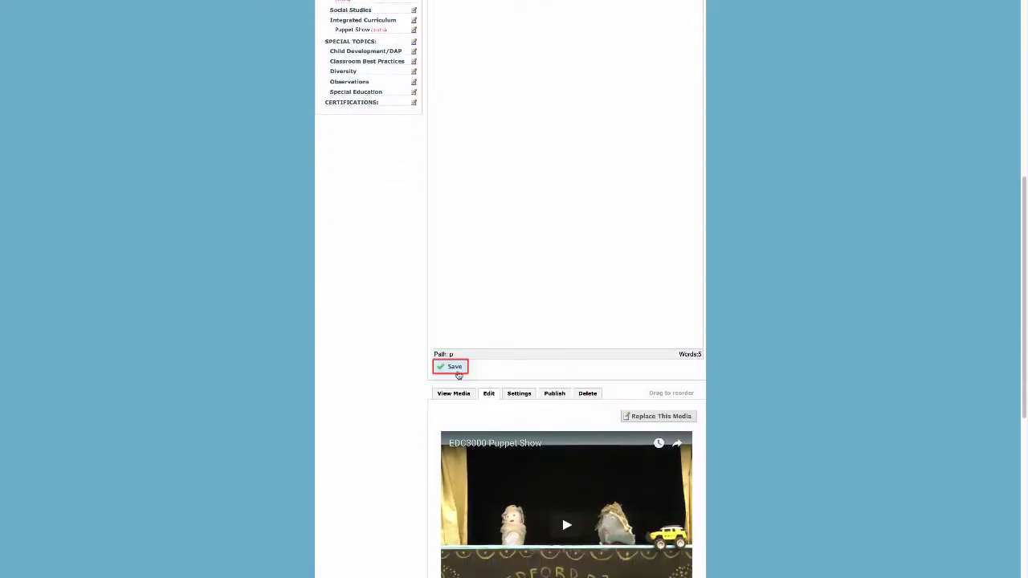
{"action": "left_click", "coordinate": [457, 370]}
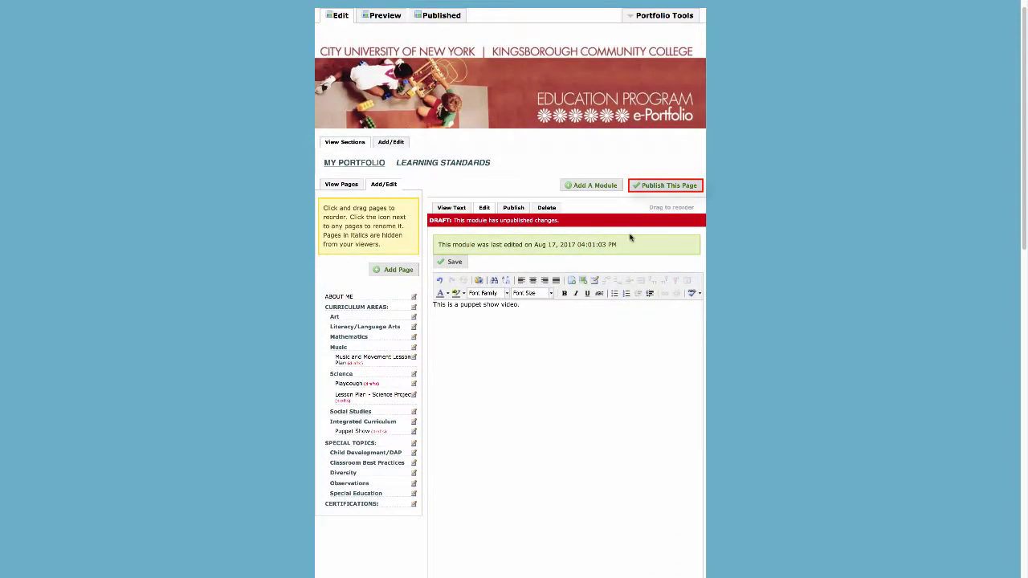
Publish all changes and move the caption module below the embedded video
{"action": "left_click", "coordinate": [666, 188]}
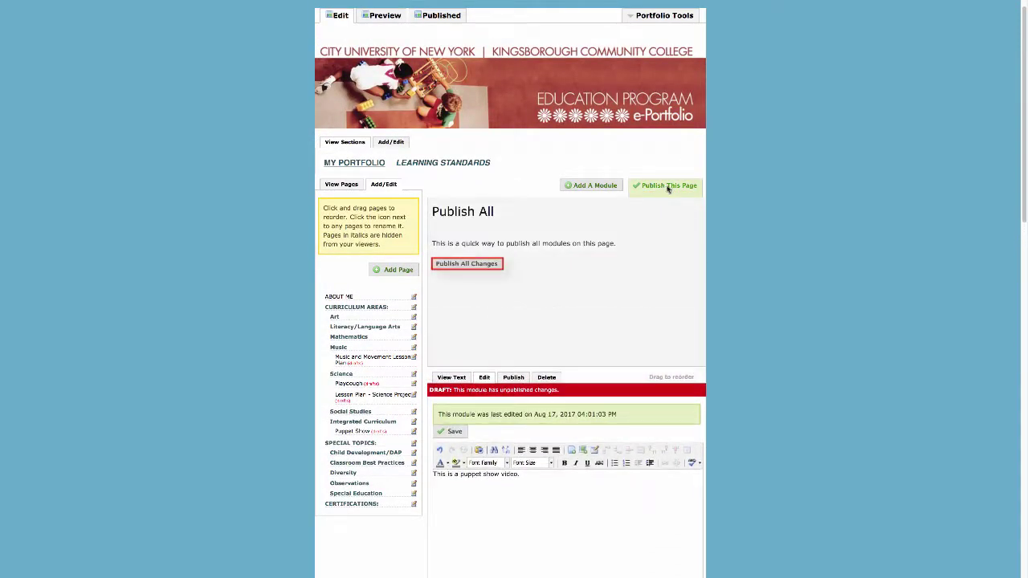
{"action": "left_click", "coordinate": [493, 266]}
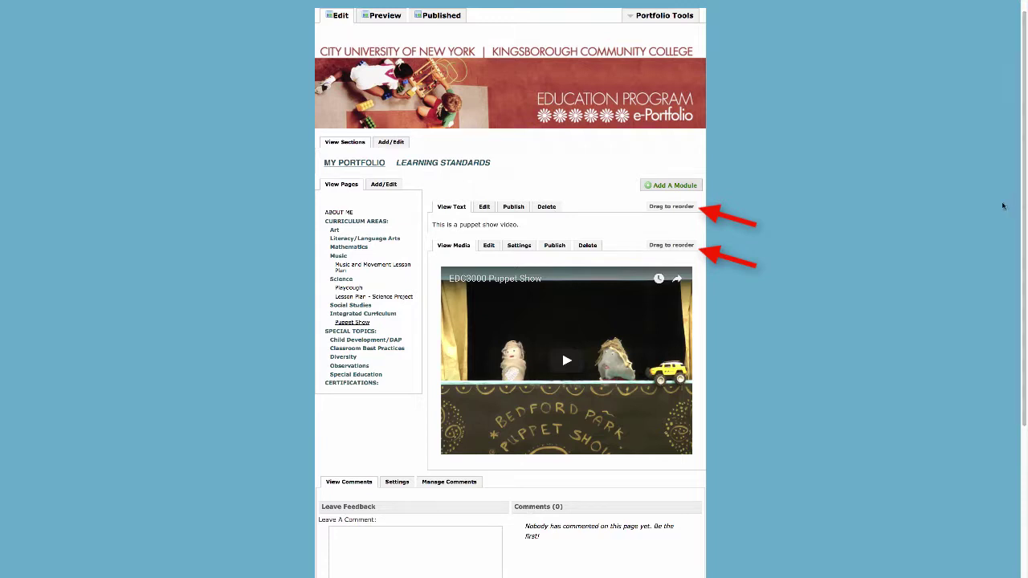
{"action": "left_click_drag", "start_coordinate": [683, 208], "coordinate": [673, 412]}
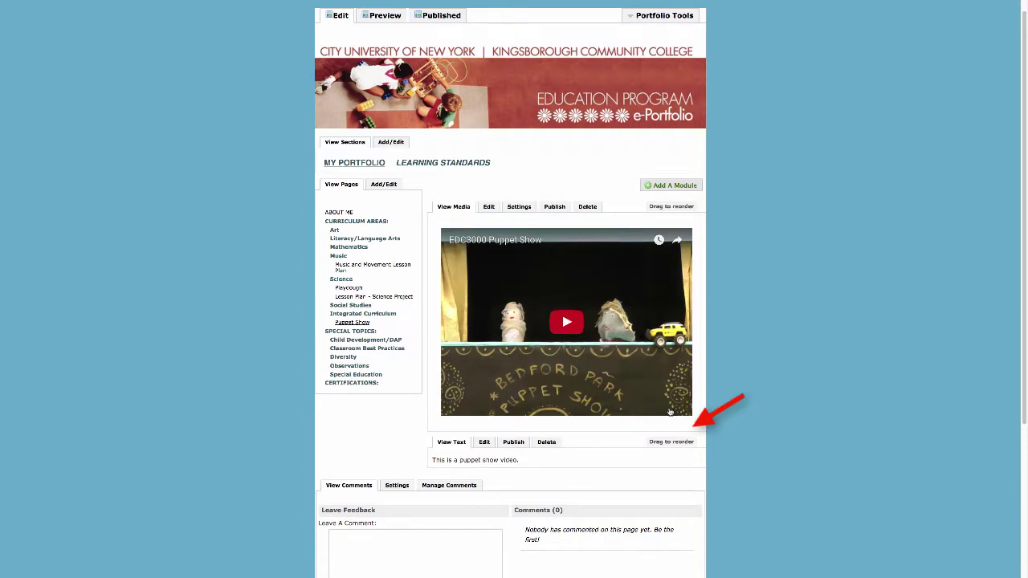